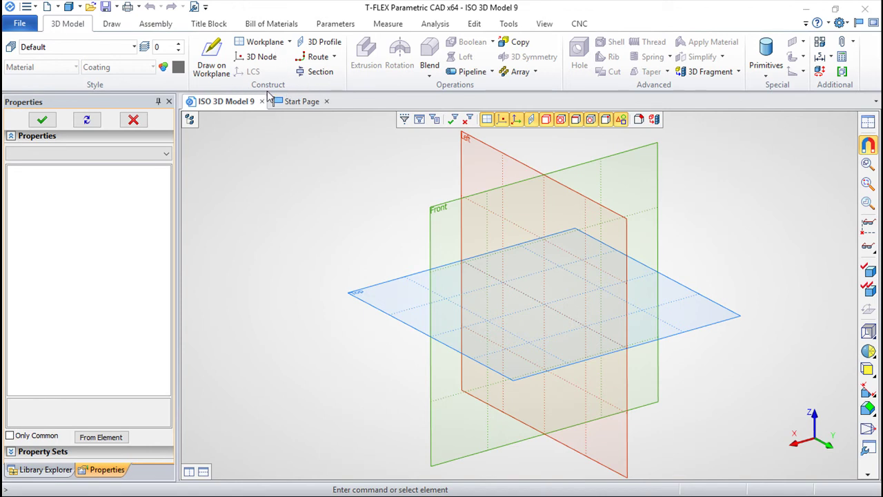
- Start a new Route with its first point at the origin
left_click(335, 59)
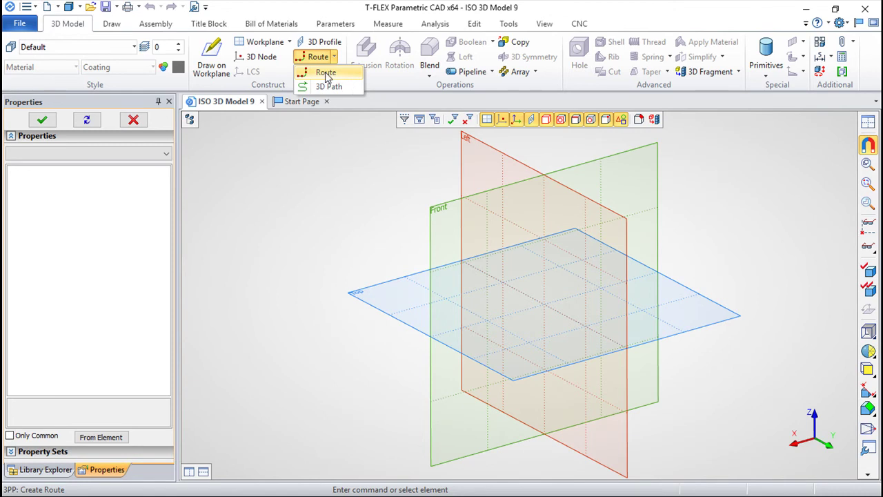
left_click(327, 73)
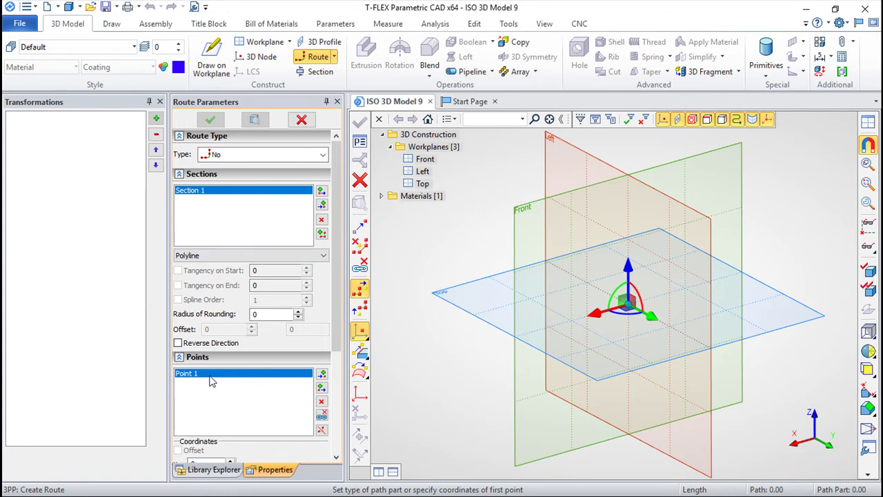
scroll(331, 317, "down", 5)
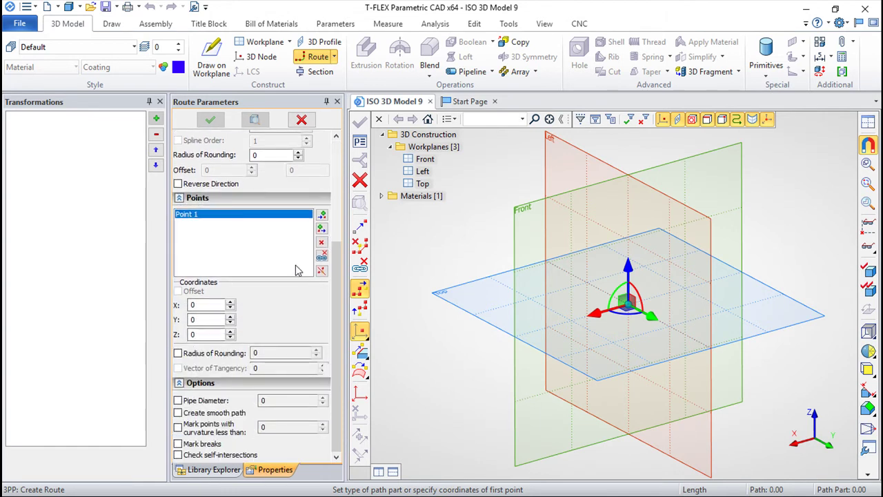
scroll(336, 301, "up", 4)
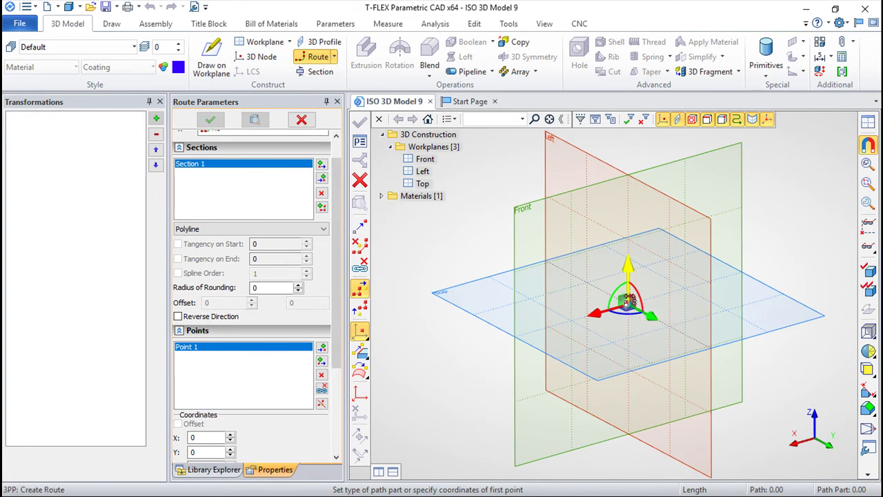
left_click(321, 348)
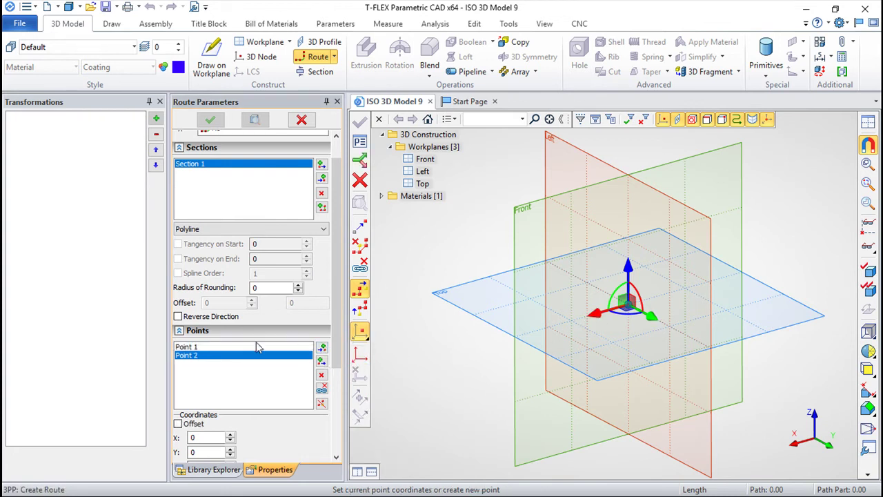
left_click(321, 374)
left_click_drag(607, 323, 446, 360)
key("Escape")
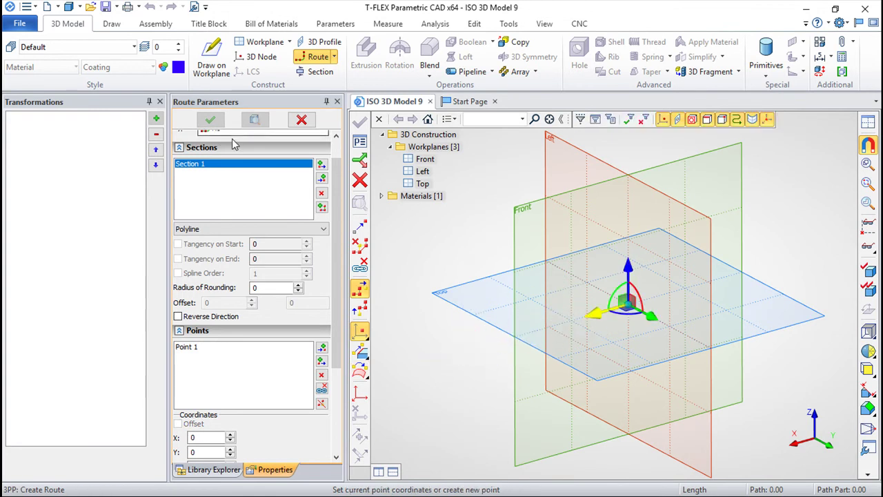
- Add a second route point about 257 along X and set the rounding radius to 50 for both the section and this point
left_click(322, 352)
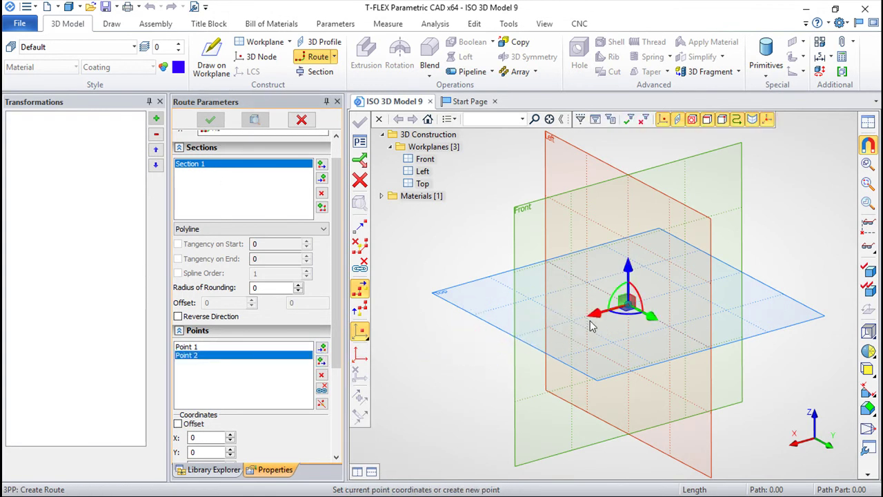
left_click_drag(595, 315, 463, 376)
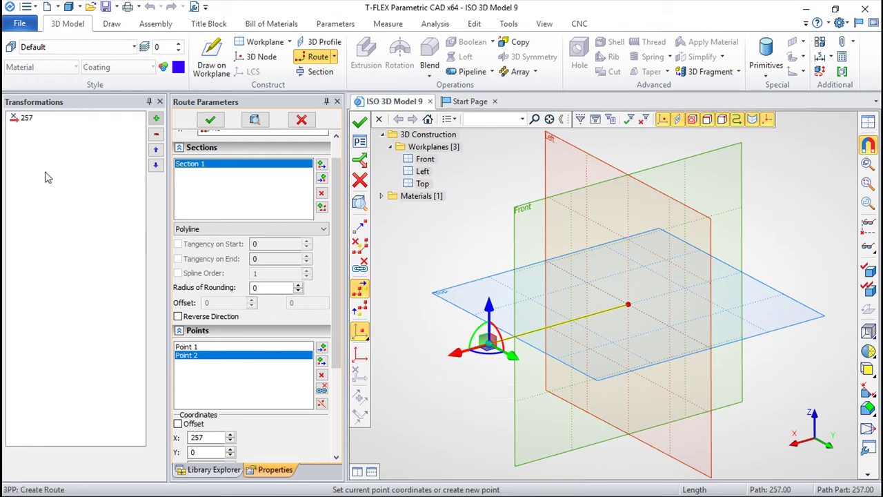
left_click(275, 287)
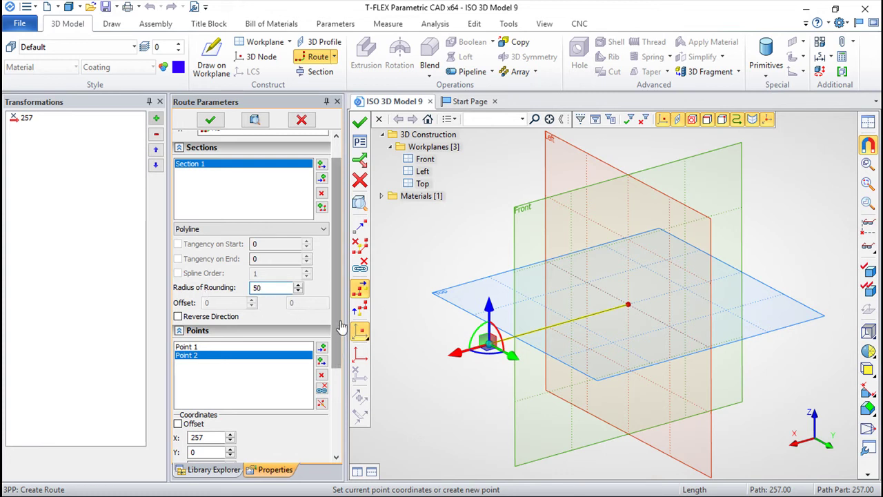
left_click_drag(336, 297, 337, 397)
left_click(178, 352)
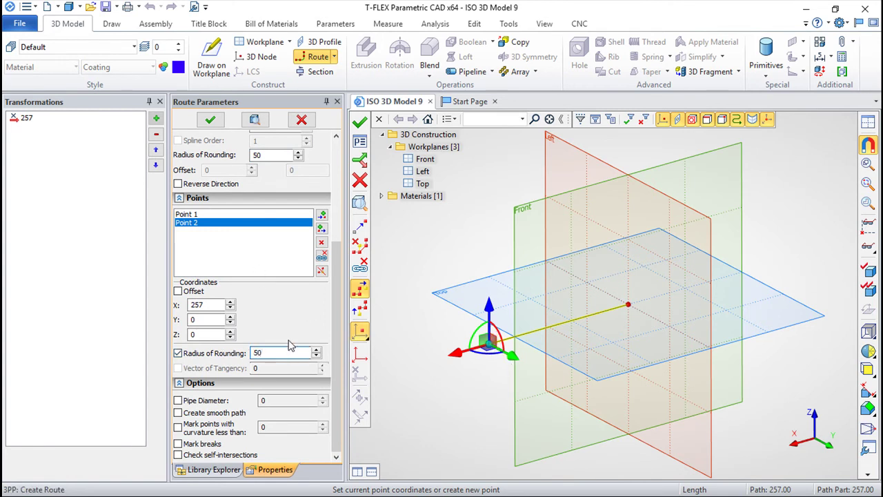
- Extend the first section with three more points: along Y to about 266, up Z to about 228, and along Y to about 461
scroll(345, 269, "up", 4)
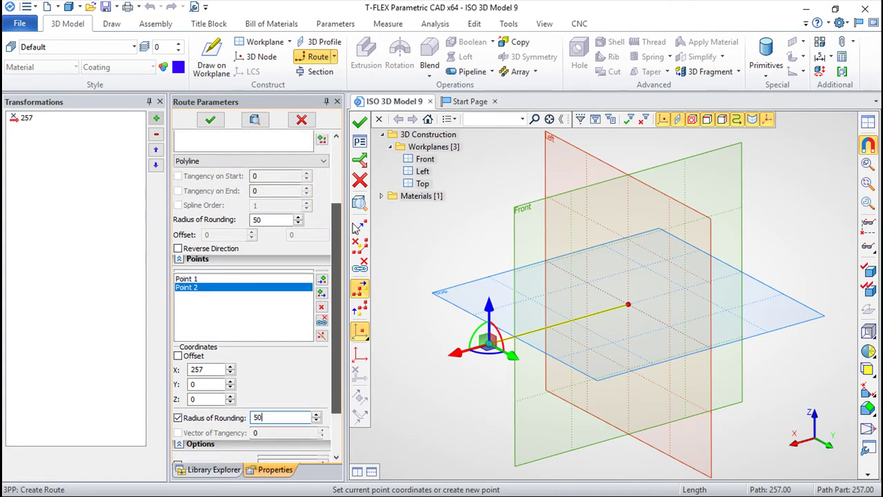
left_click(321, 345)
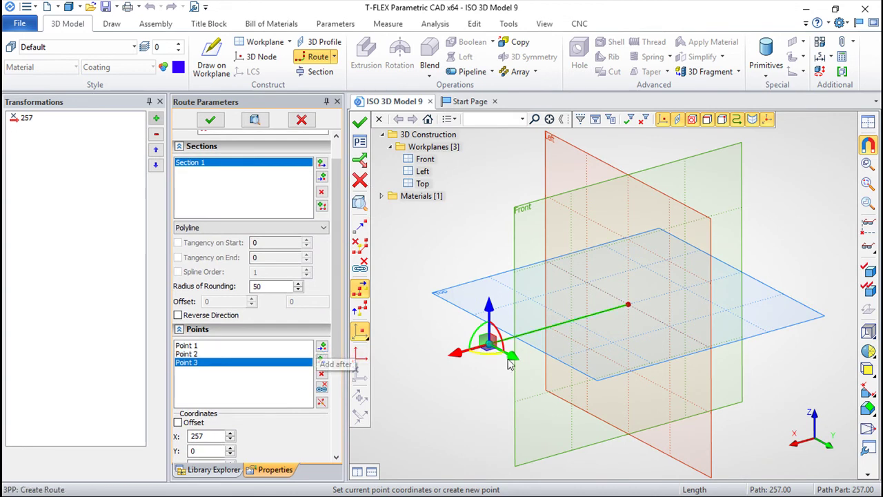
left_click_drag(514, 360, 614, 412)
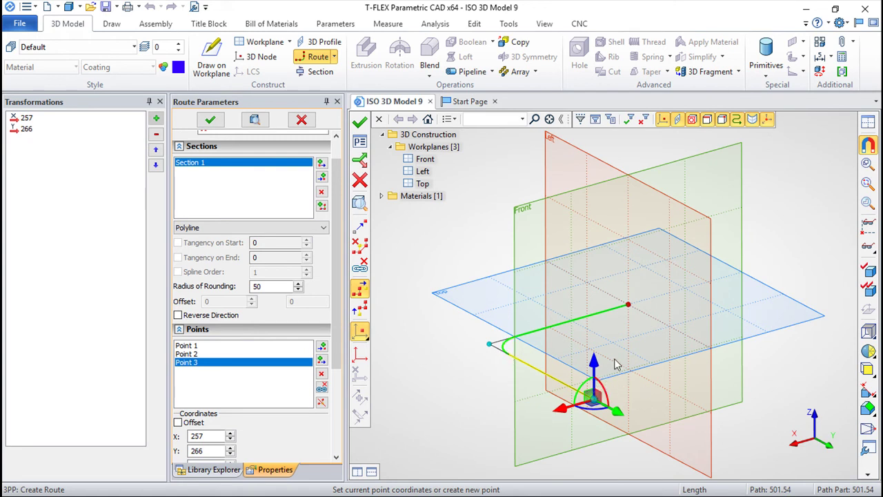
left_click(360, 353)
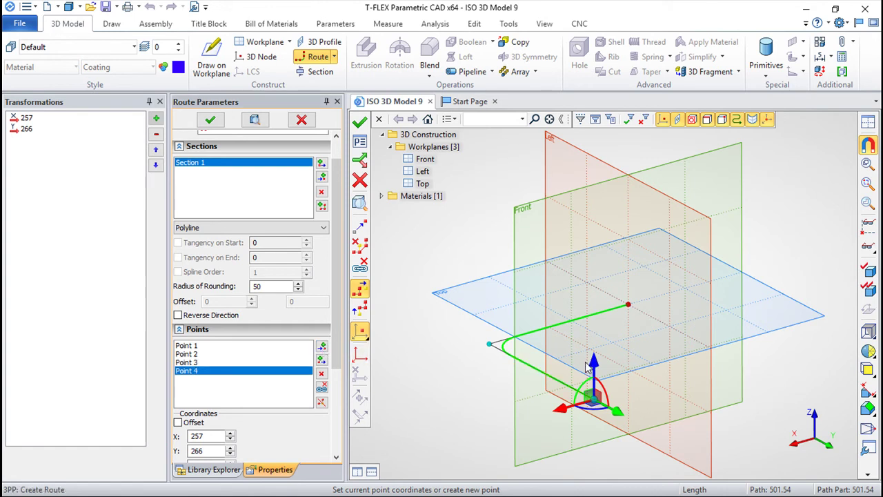
left_click_drag(593, 362, 603, 222)
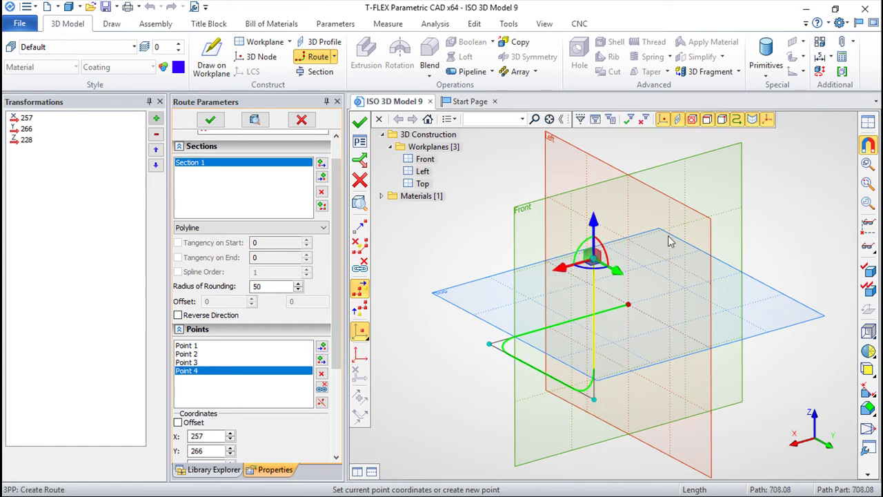
left_click(322, 360)
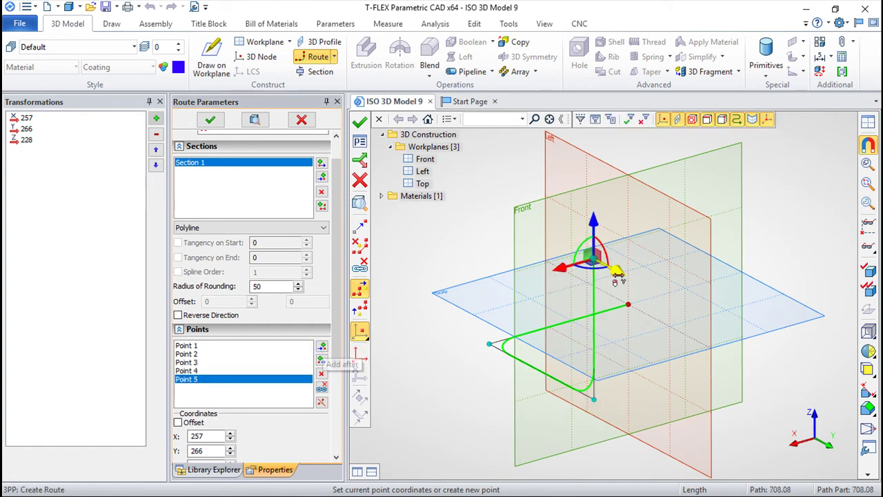
left_click_drag(636, 290, 693, 326)
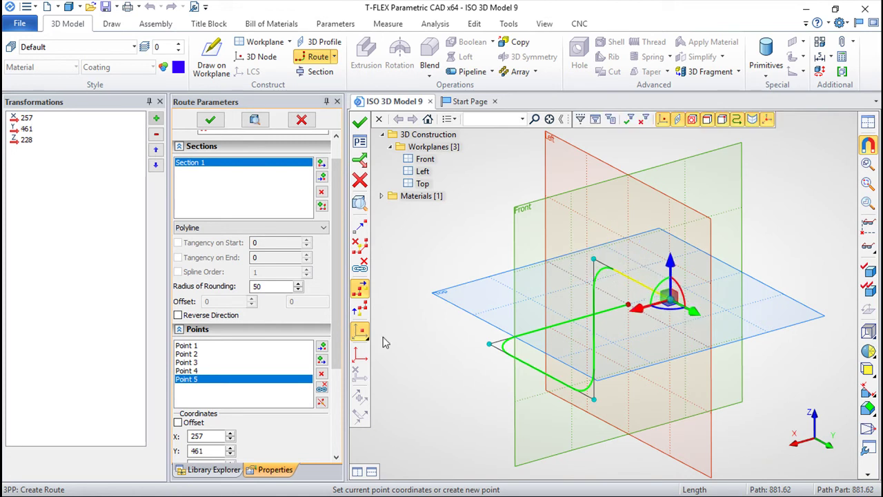
- Add a second section starting at the first section's end point, with a rounding radius of 30 for the section and its first point
left_click_drag(338, 343, 346, 277)
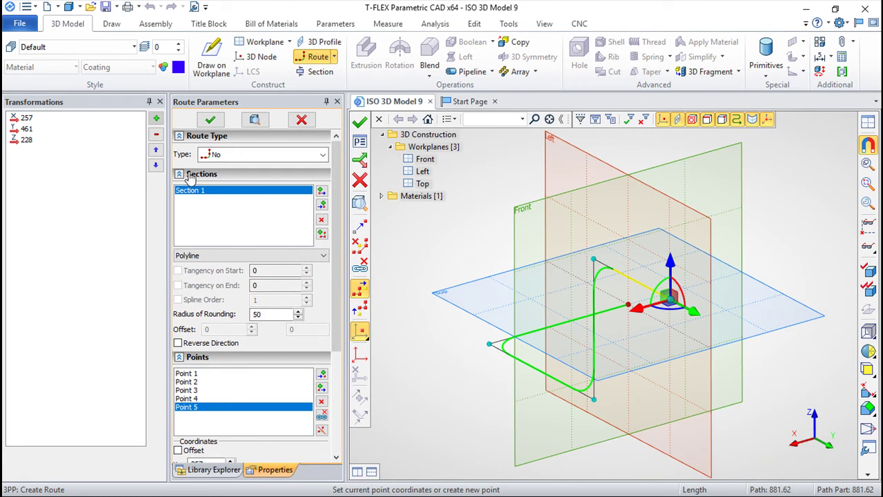
left_click(321, 193)
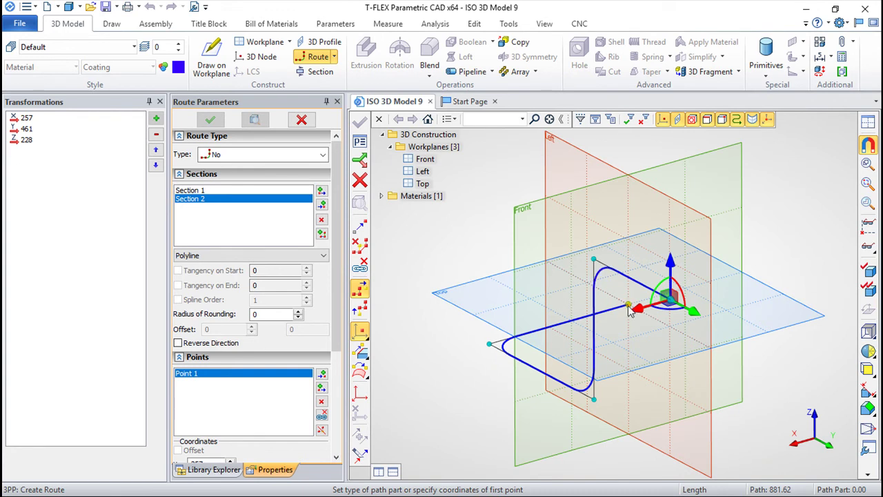
left_click(258, 315)
left_click_drag(269, 314, 238, 316)
type("30")
left_click_drag(337, 304, 343, 425)
left_click(178, 352)
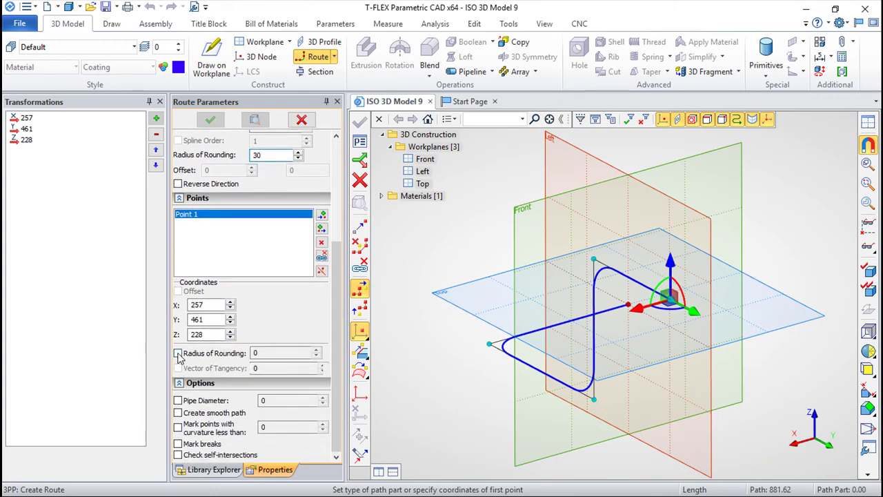
left_click_drag(264, 352, 250, 354)
type("30")
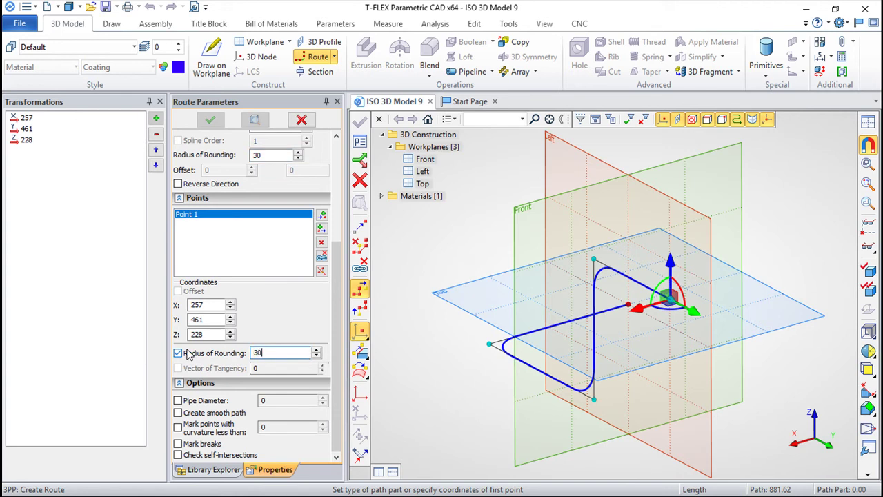
- Add two points to the second section: along X to about 430, then along Y to about 692
left_click_drag(337, 298, 348, 212)
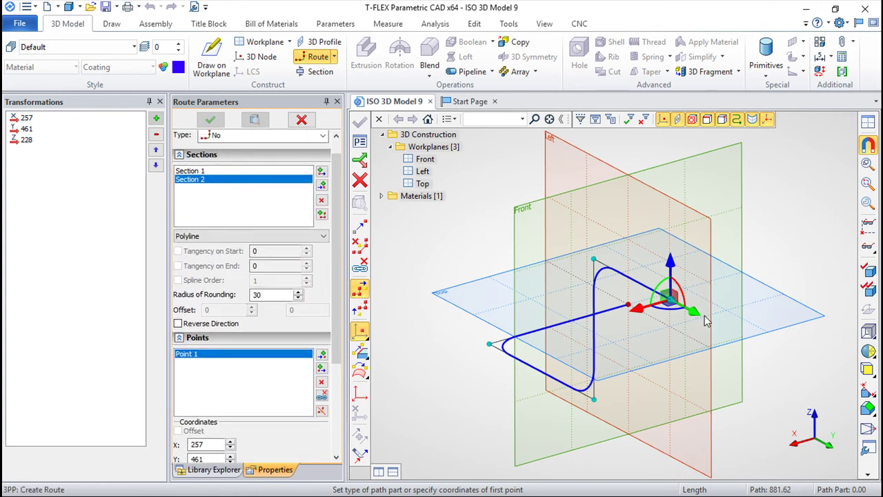
left_click(322, 355)
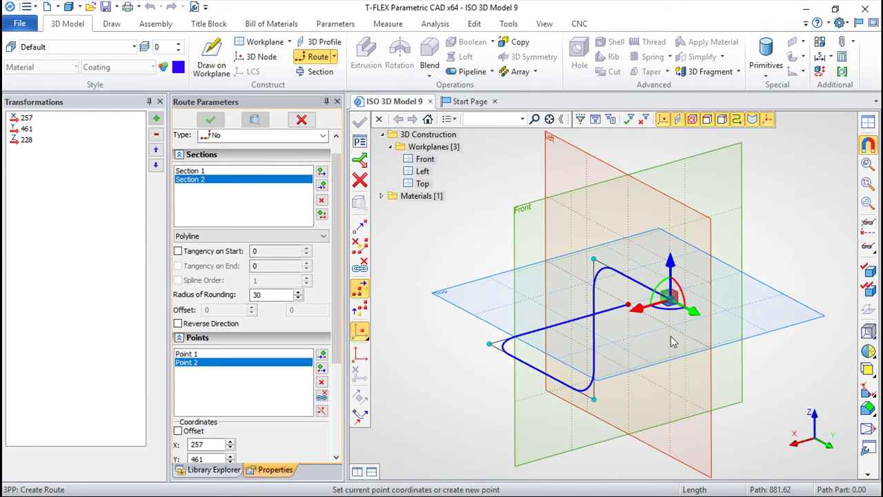
left_click_drag(649, 314, 549, 342)
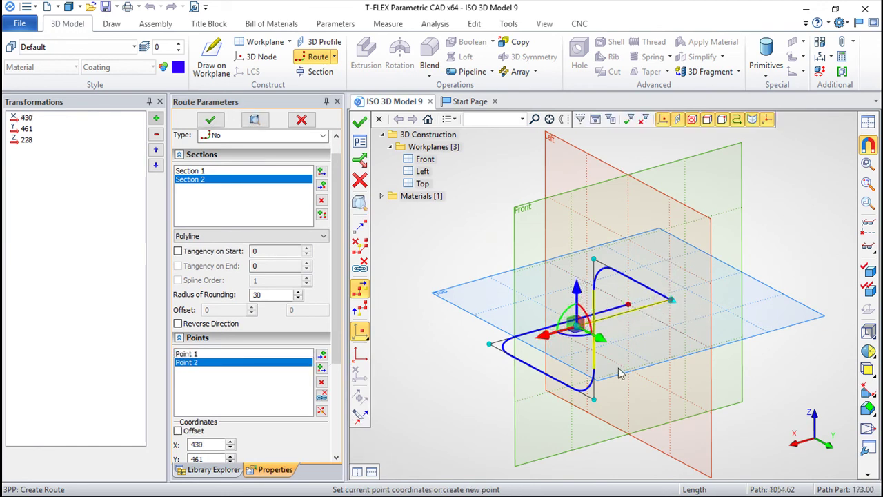
left_click(322, 354)
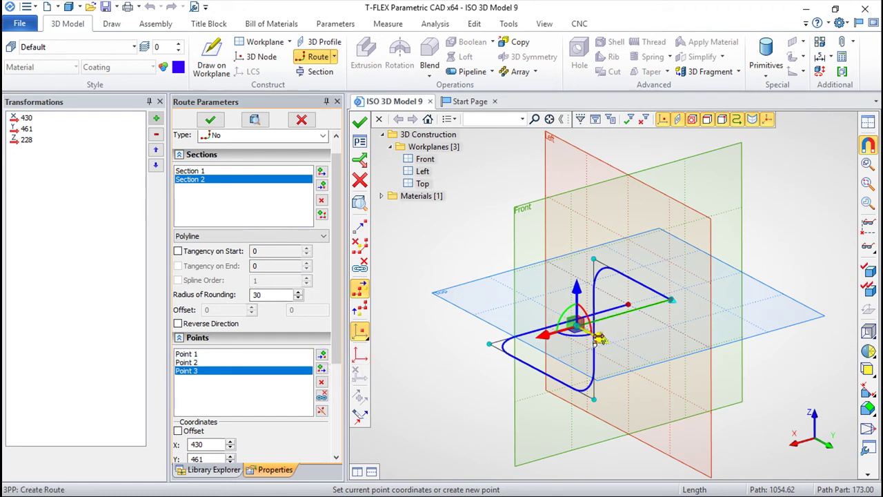
left_click_drag(600, 338, 690, 386)
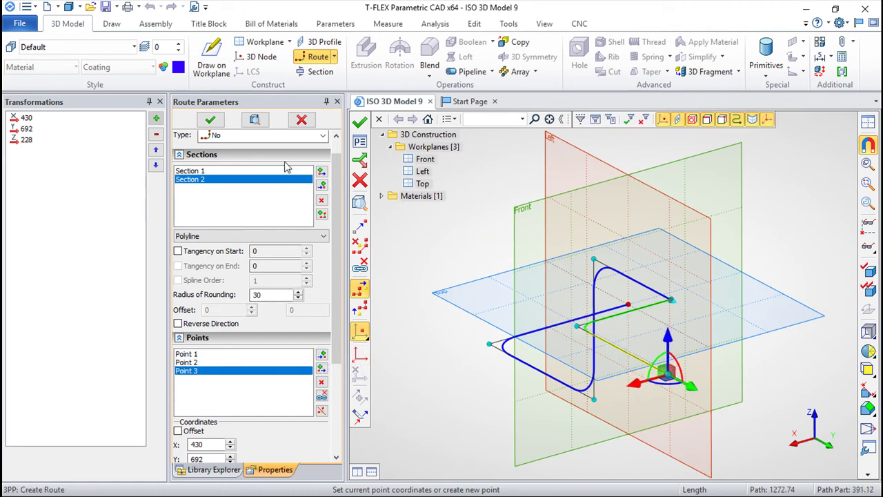
- Enable Tangency on Start for Section 2 of the route
left_click_drag(337, 323, 345, 416)
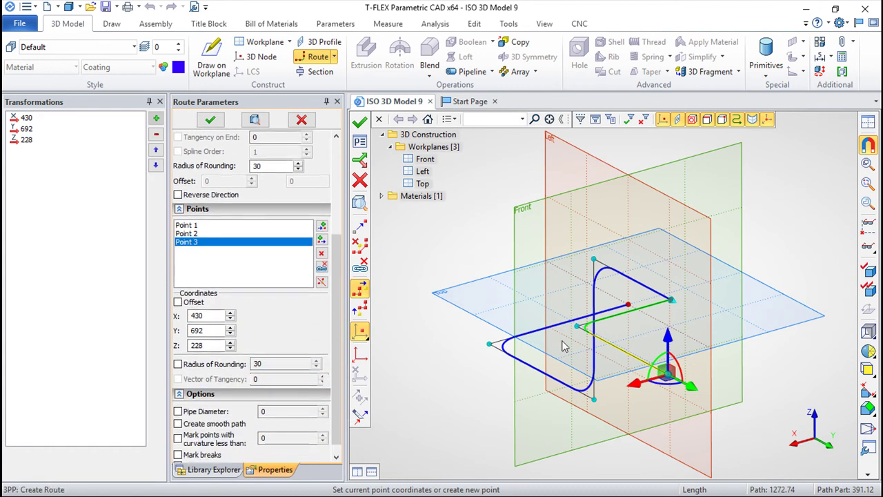
left_click(197, 234)
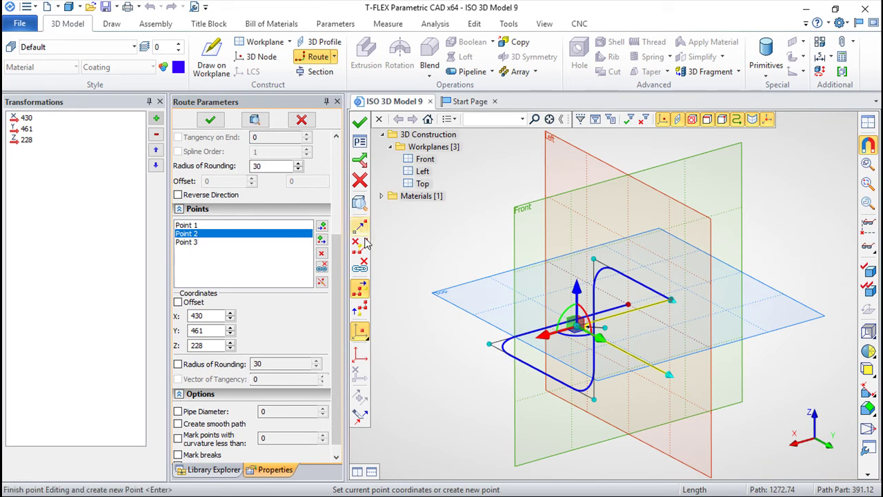
left_click_drag(341, 276, 345, 195)
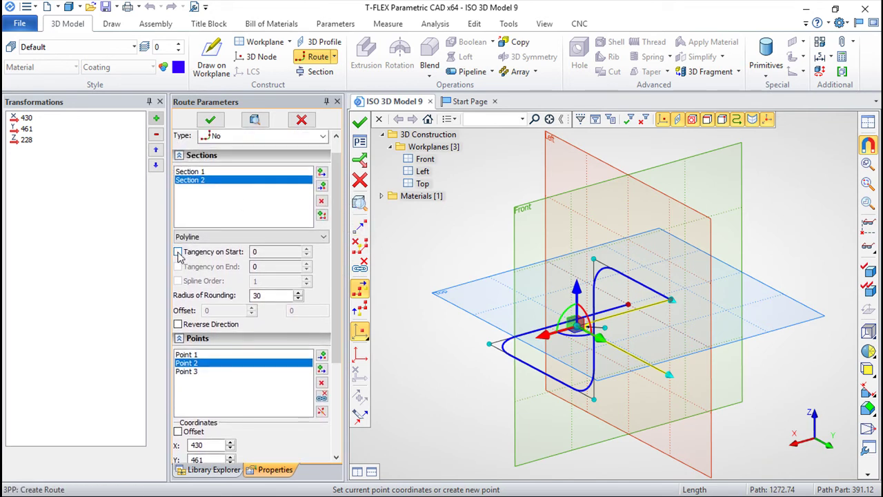
left_click(179, 252)
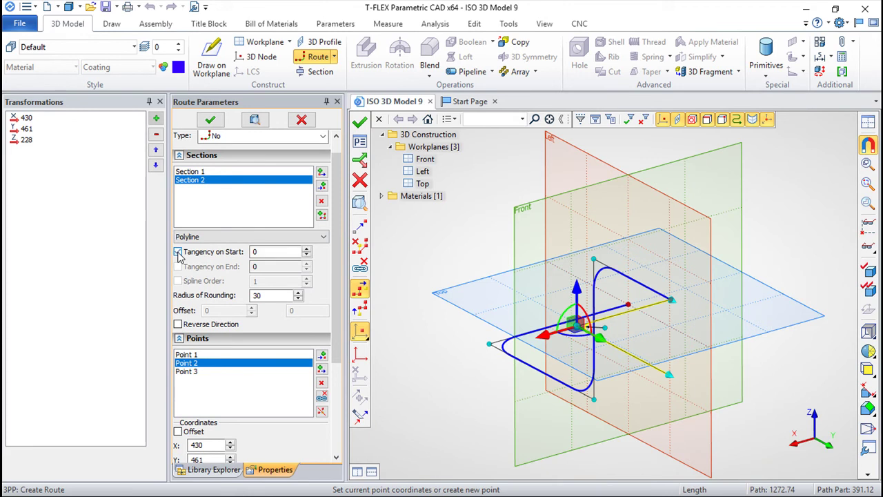
double_click(267, 251)
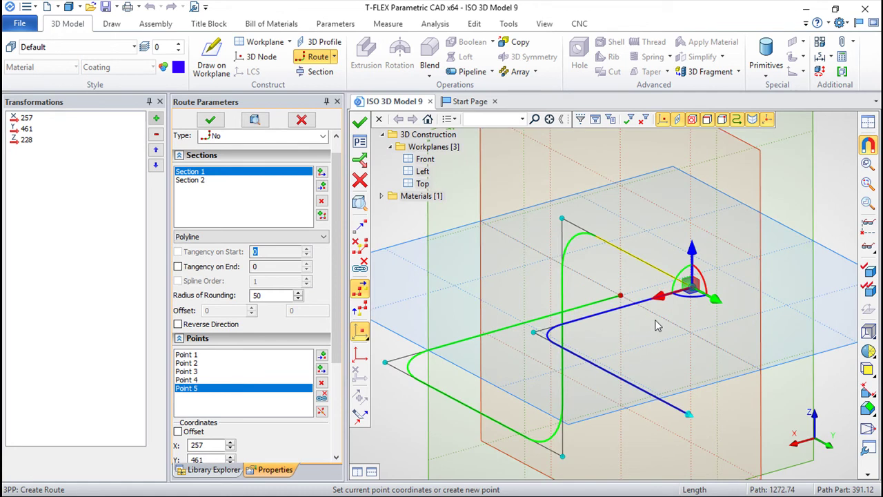
- Enable Tangency on End for Section 1 and set it to 200
left_click(177, 266)
left_click(258, 268)
left_click(273, 268)
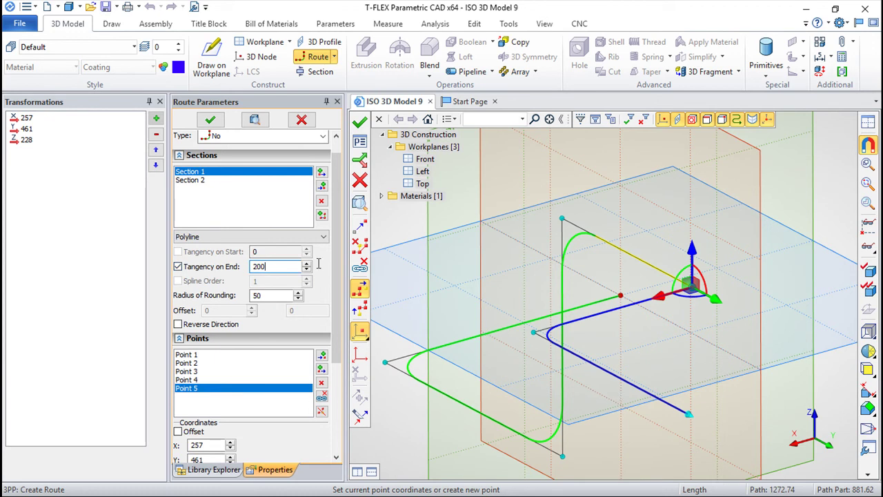
- Enable the route's Pipe Diameter option and set it to 10
scroll(290, 414, "down", 3)
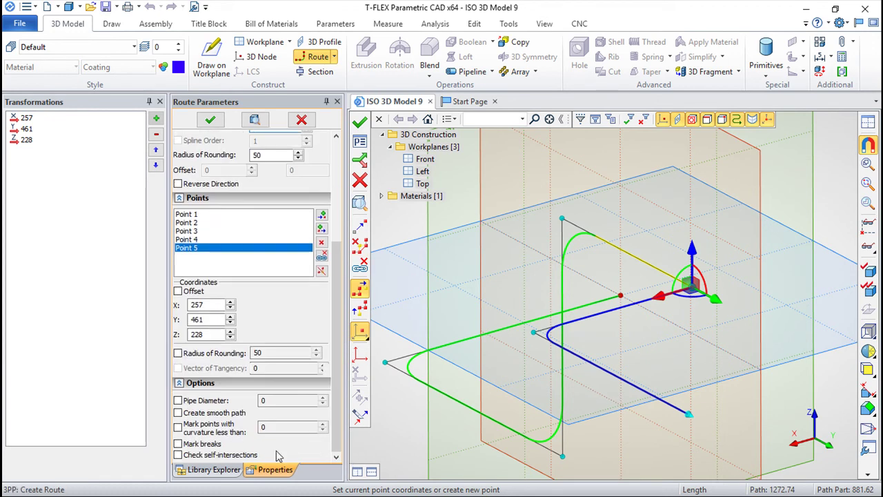
left_click(178, 400)
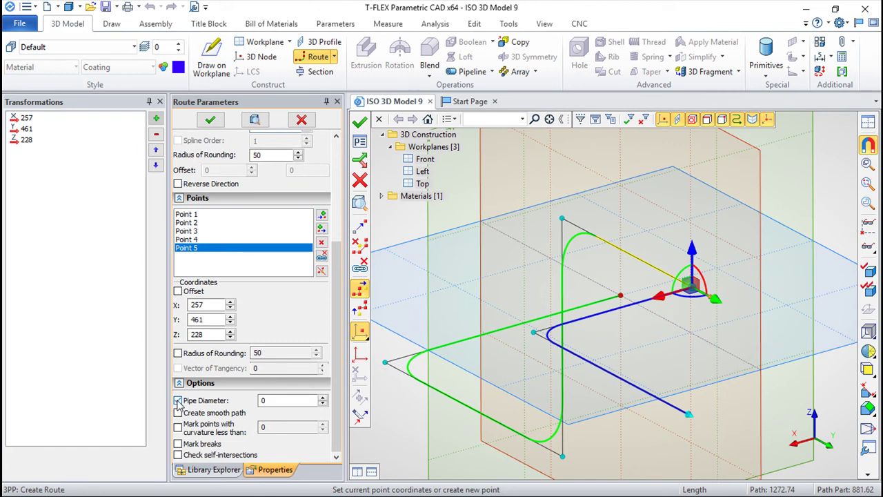
key("Tab")
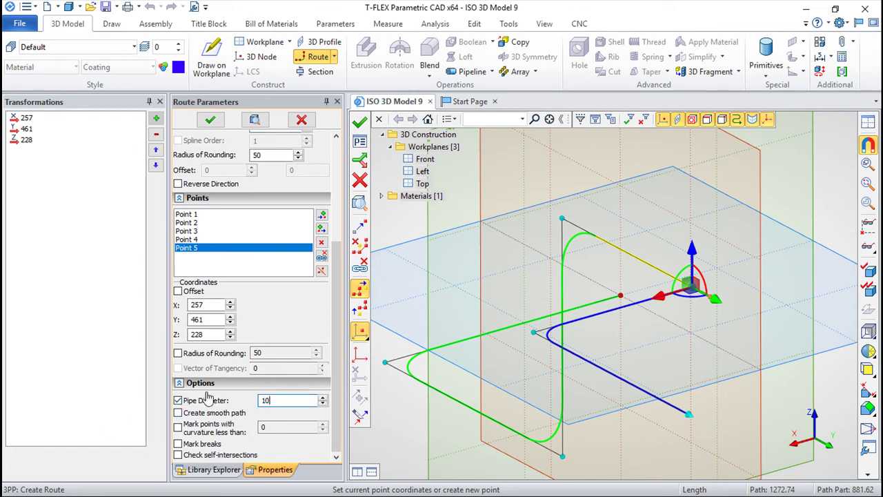
- Enable marking of points with curvature less than 40, then finish the route and leave the Route command
key("Return")
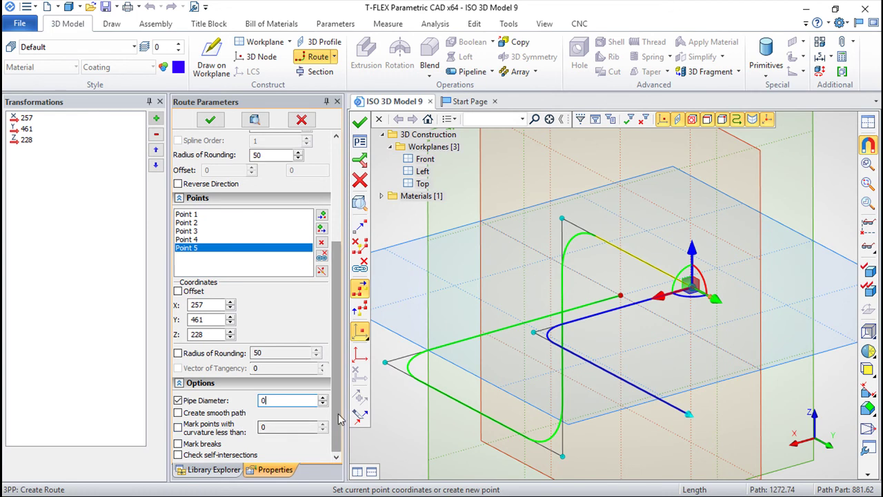
left_click(178, 428)
left_click(261, 427)
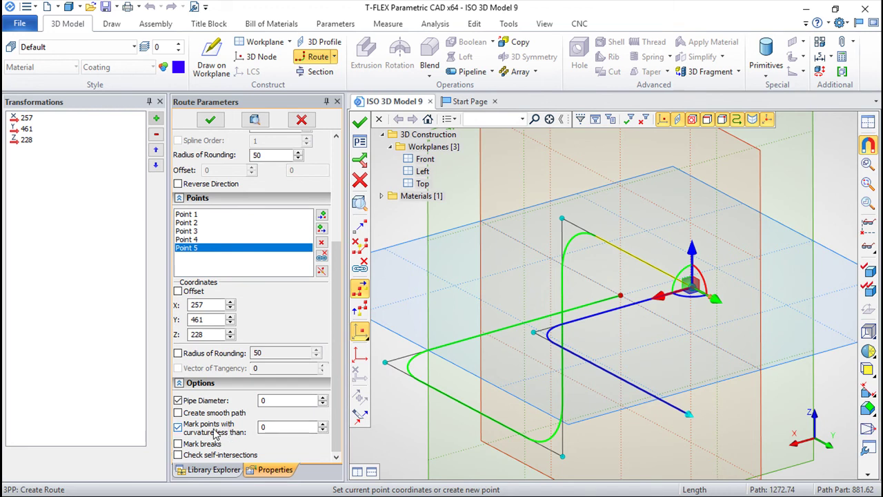
double_click(272, 429)
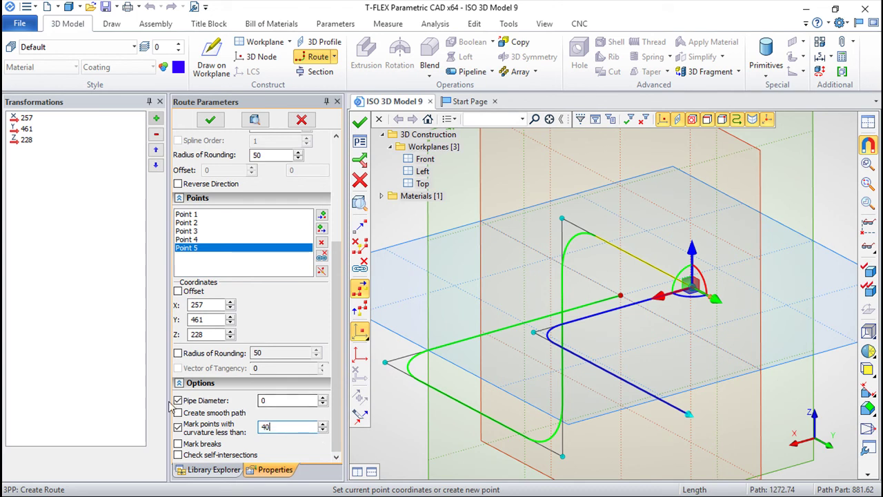
left_click(359, 124)
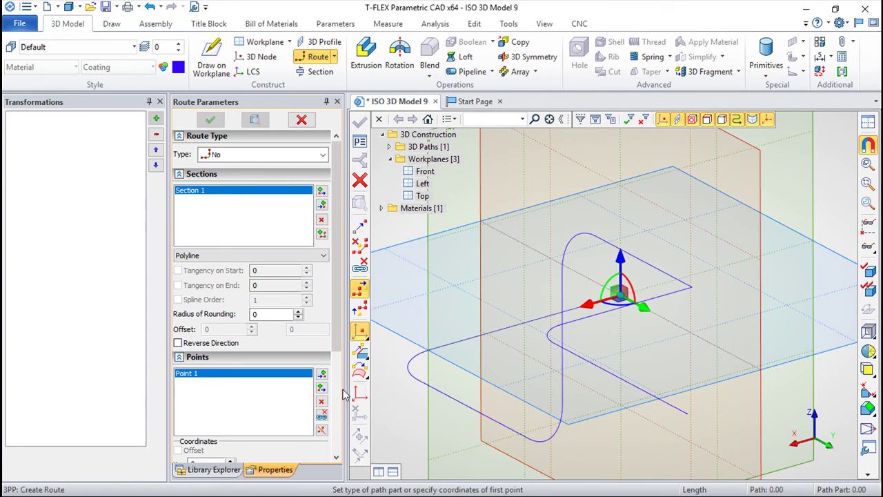
left_click_drag(337, 329, 336, 436)
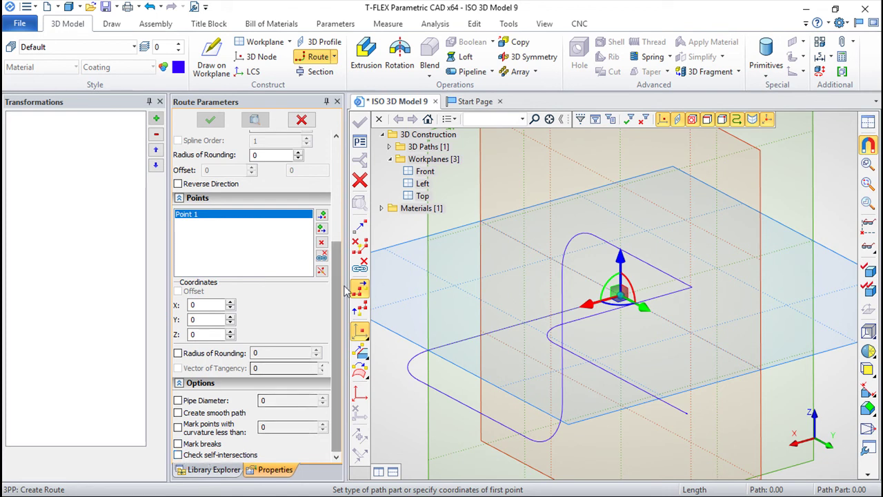
key("Escape")
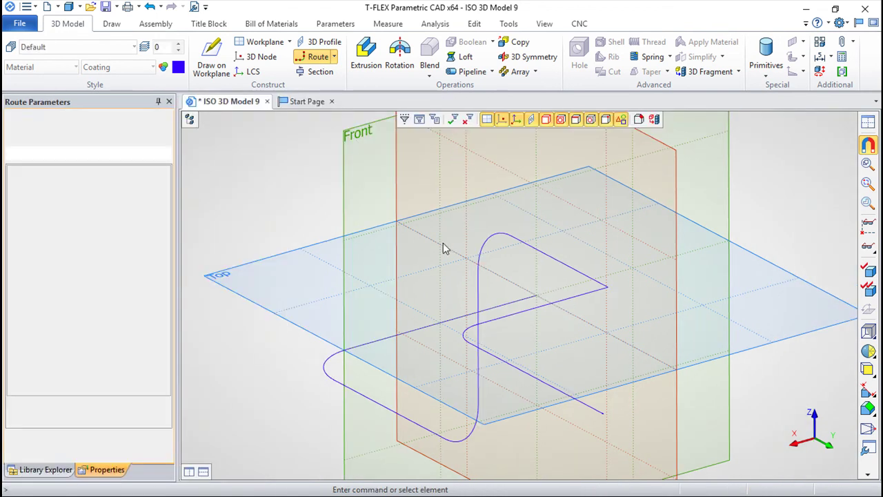
- Create a round pipeline along the finished route with a new pipe diameter, and dismiss the diagnostics
right_click_drag(541, 347, 619, 345)
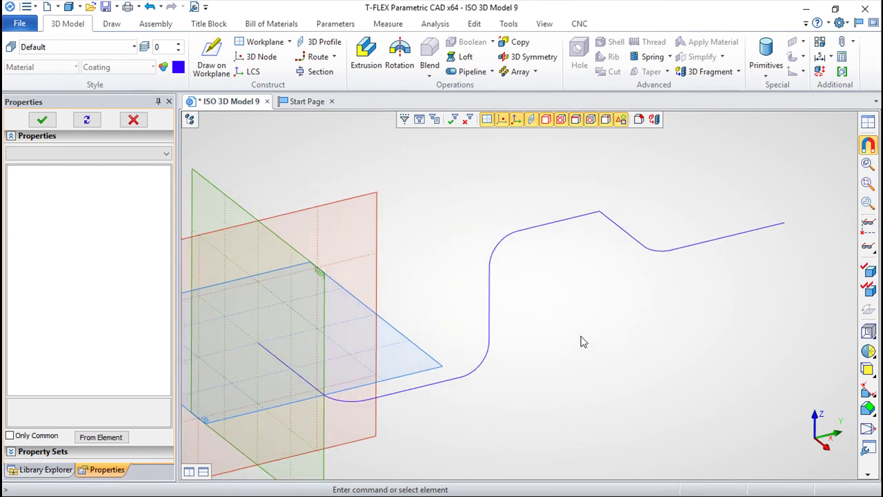
scroll(562, 314, "up", 2)
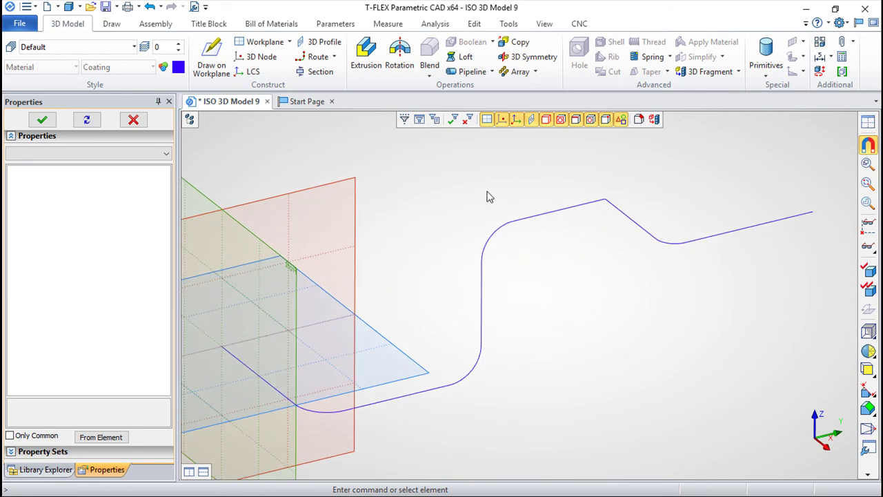
left_click(472, 72)
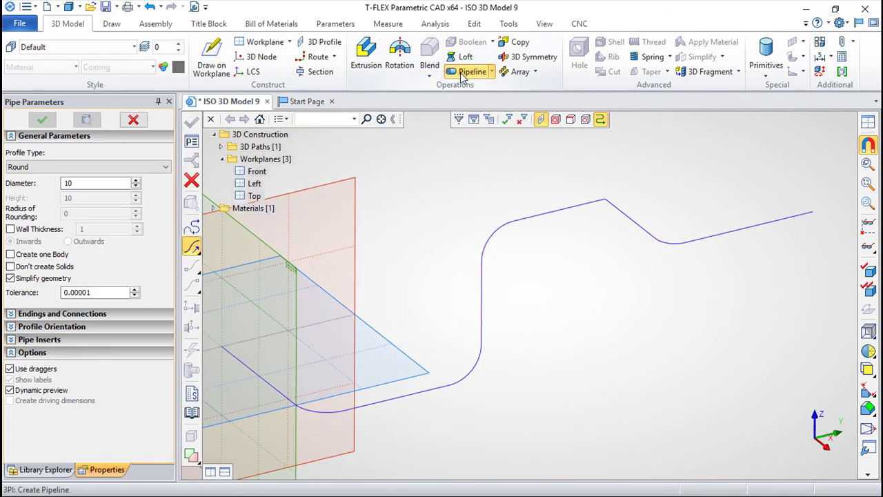
left_click(449, 390)
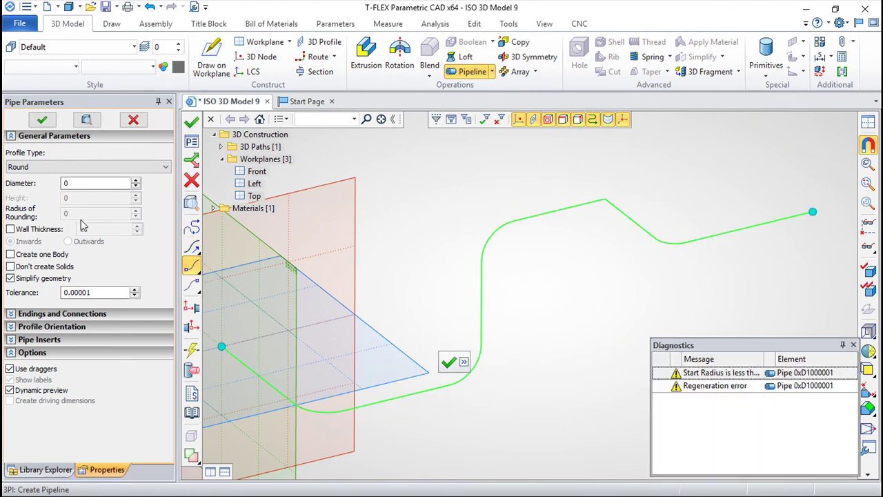
left_click(77, 184)
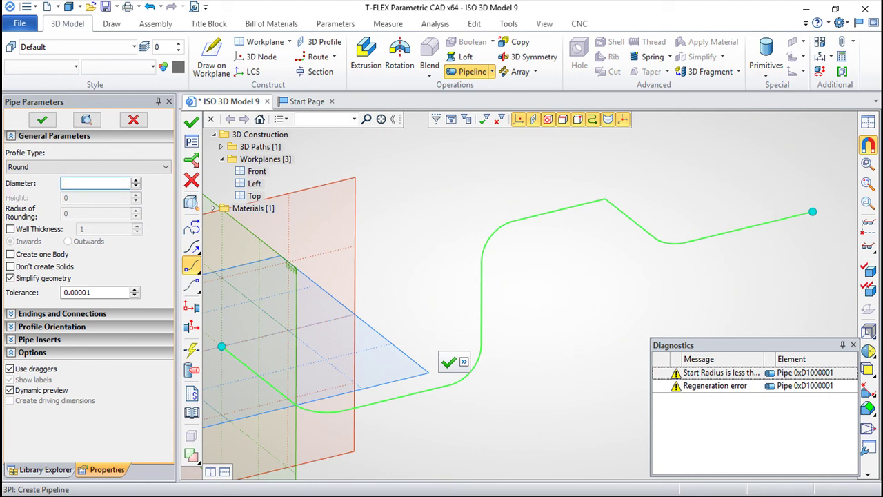
left_click(192, 122)
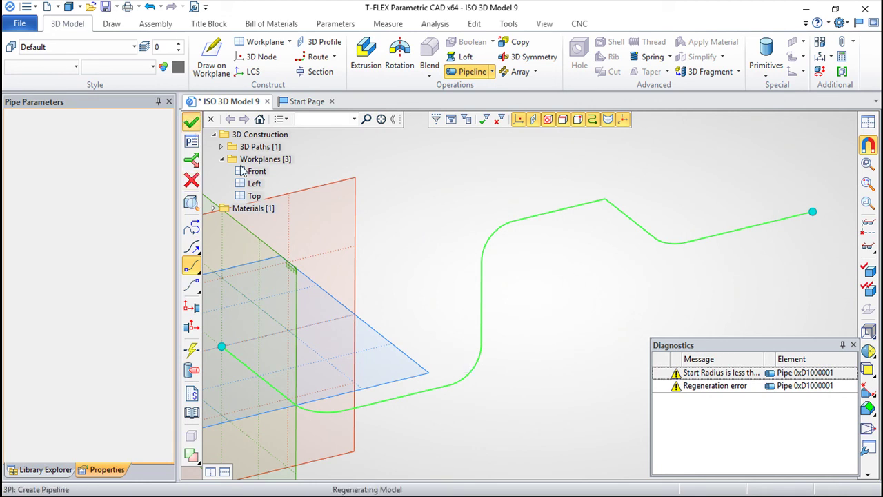
left_click(854, 345)
- Examine the pipe's bends and the sharp joint between the two route sections from several angles, and leave the Pipeline command
scroll(423, 400, "up", 3)
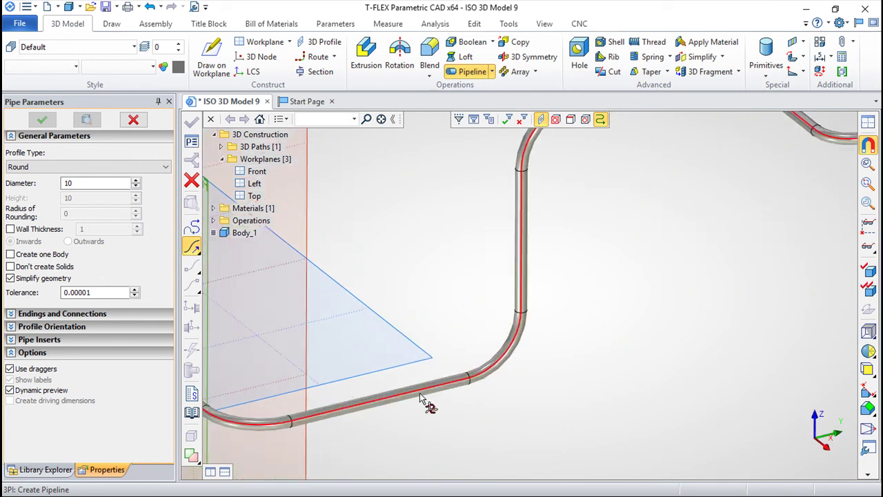
scroll(476, 336, "down", 3)
middle_click_drag(643, 345, 371, 338)
middle_click_drag(532, 336, 397, 381)
scroll(435, 294, "up", 3)
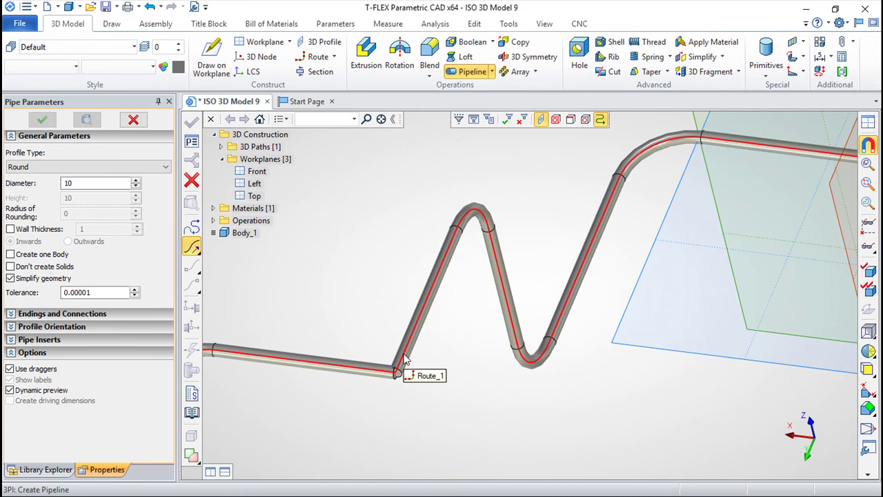
scroll(432, 363, "down", 3)
middle_click_drag(432, 364, 501, 407)
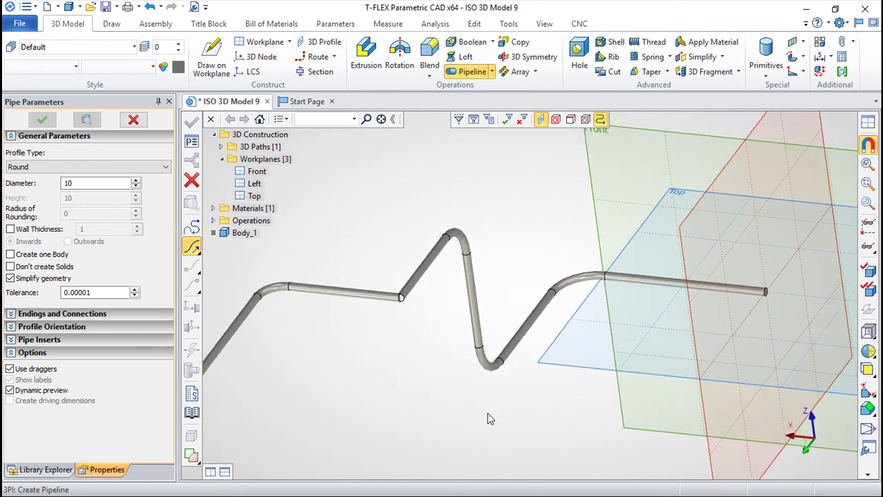
scroll(408, 363, "up", 5)
middle_click_drag(359, 312, 490, 256)
scroll(481, 291, "up", 4)
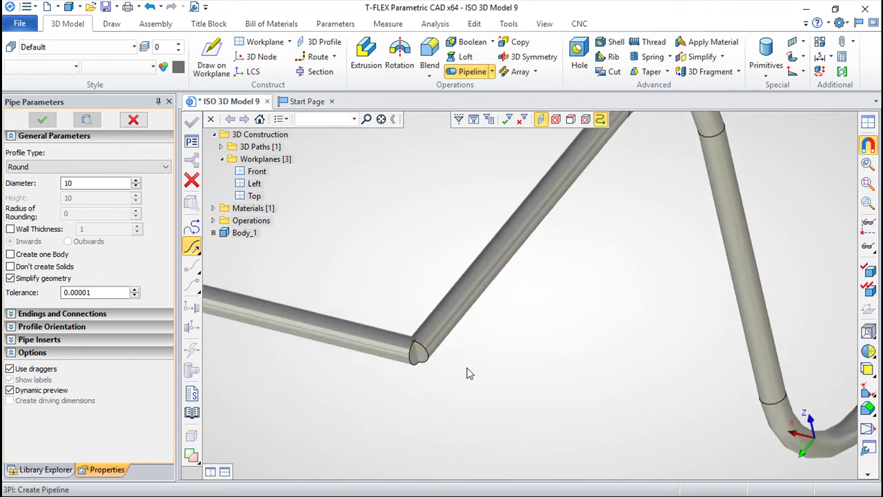
scroll(444, 370, "down", 6)
middle_click_drag(484, 380, 507, 278)
mouse_move(492, 368)
middle_mouse_down()
mouse_move(345, 269)
mouse_move(478, 373)
middle_mouse_up()
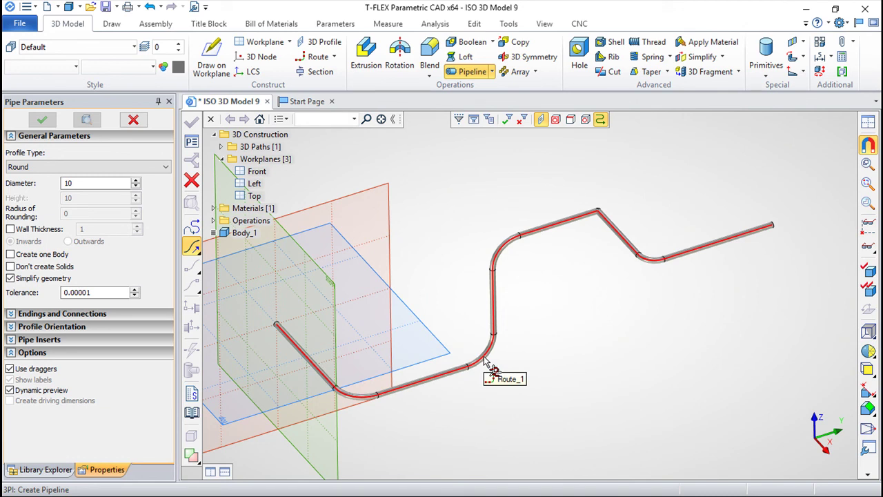
key("ctrl+Return")
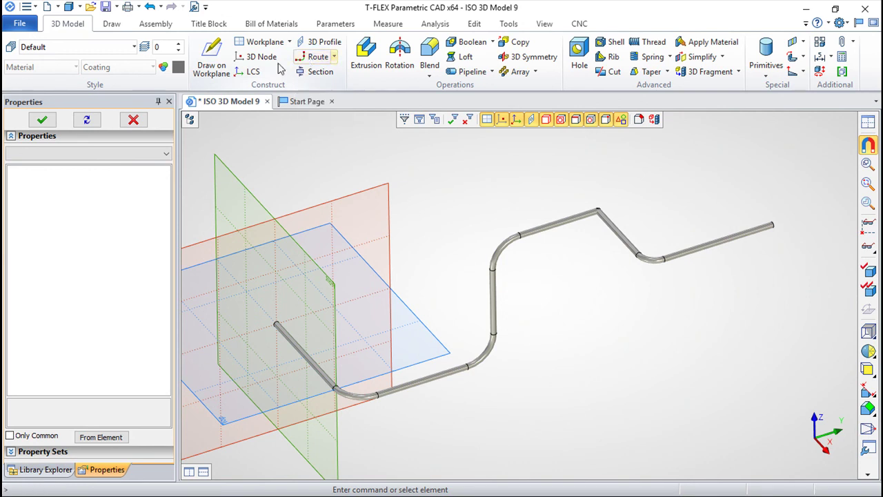
right_click_drag(595, 279, 554, 393)
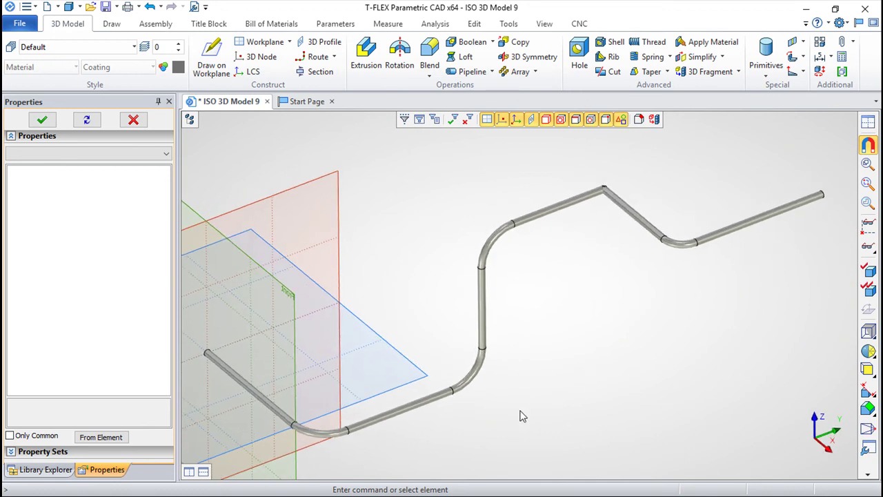